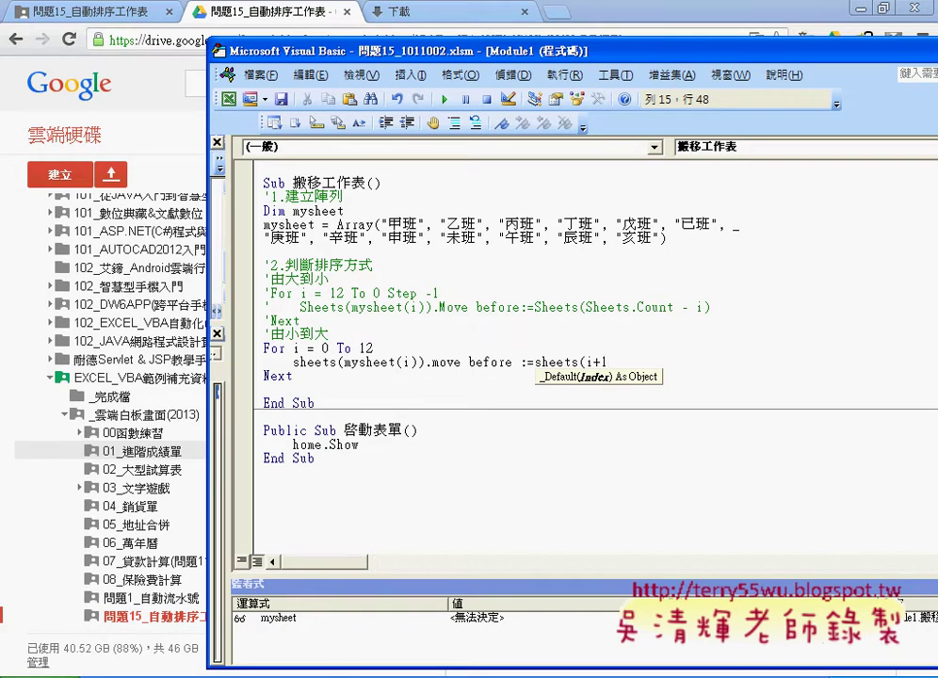
- Add the closing parenthesis so the Move line places each sheet before Sheets(i + 1)
type(")")
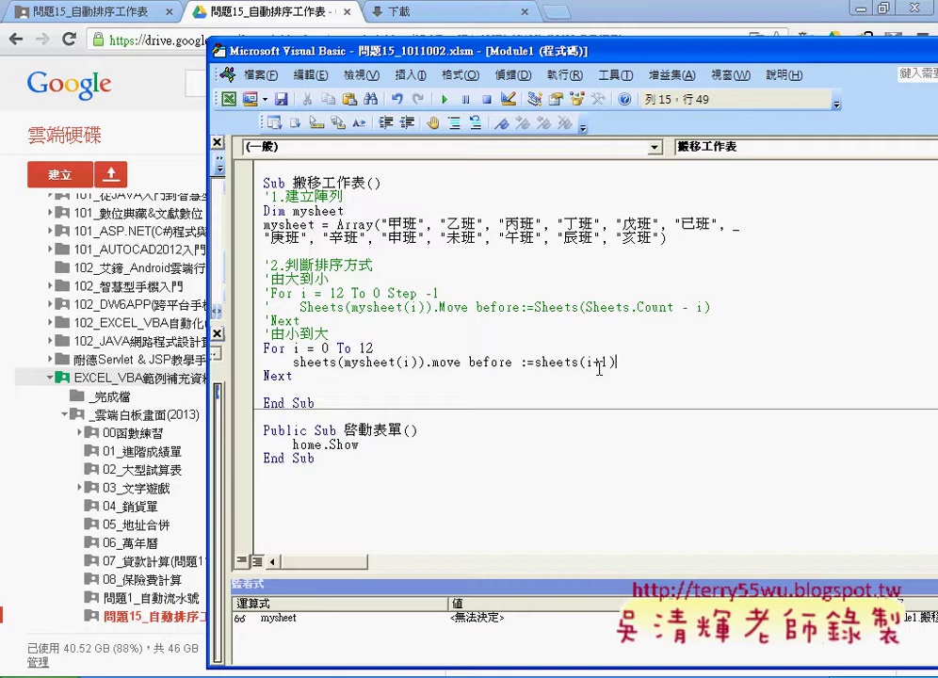
left_click(480, 389)
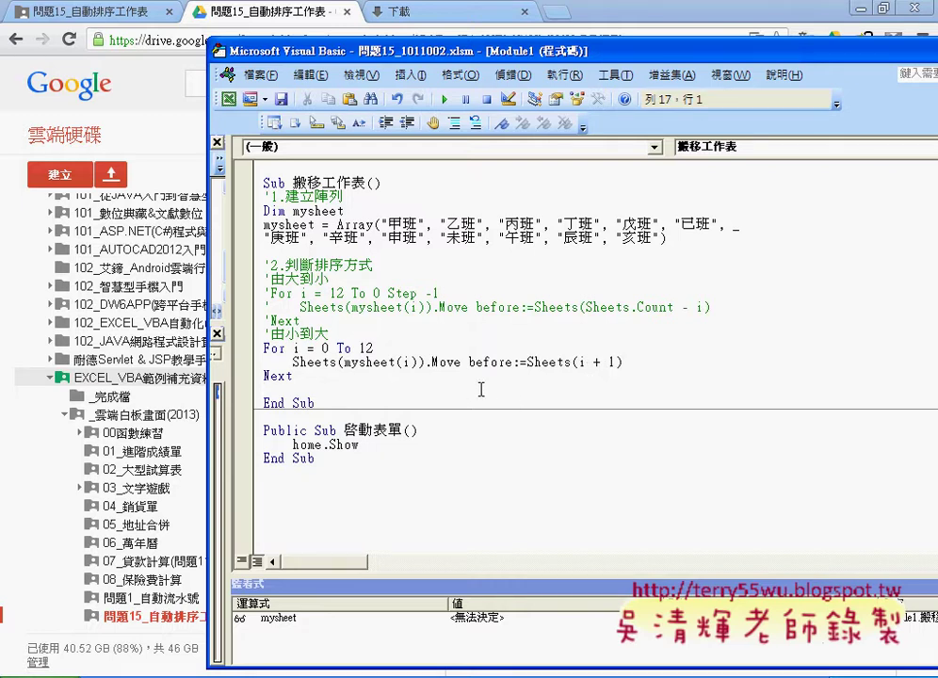
left_click(859, 10)
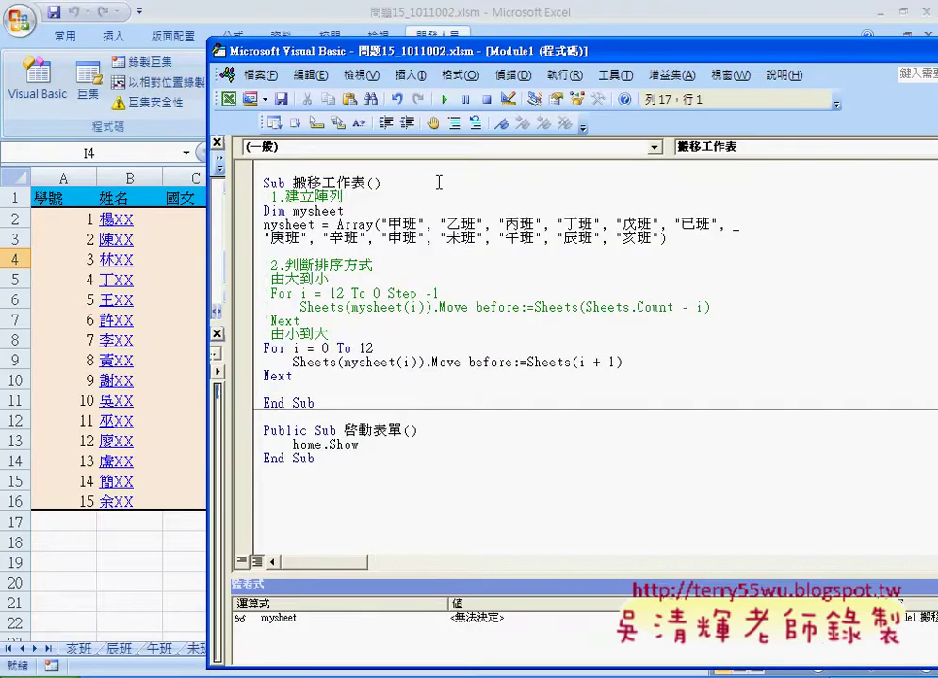
- Step through the macro with F8 until 甲班 is moved to the front
mouse_move(473, 52)
left_mouse_down()
mouse_move(534, 13)
mouse_move(516, 9)
left_mouse_up()
left_click(508, 242)
key("F8")
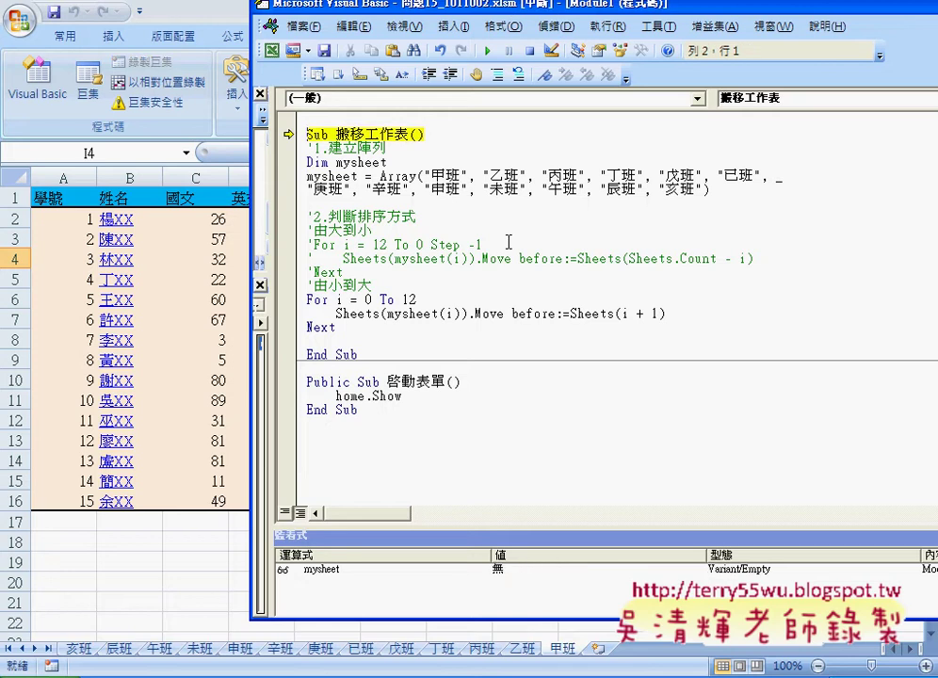
key("F8")
key("F8")
key("F8")
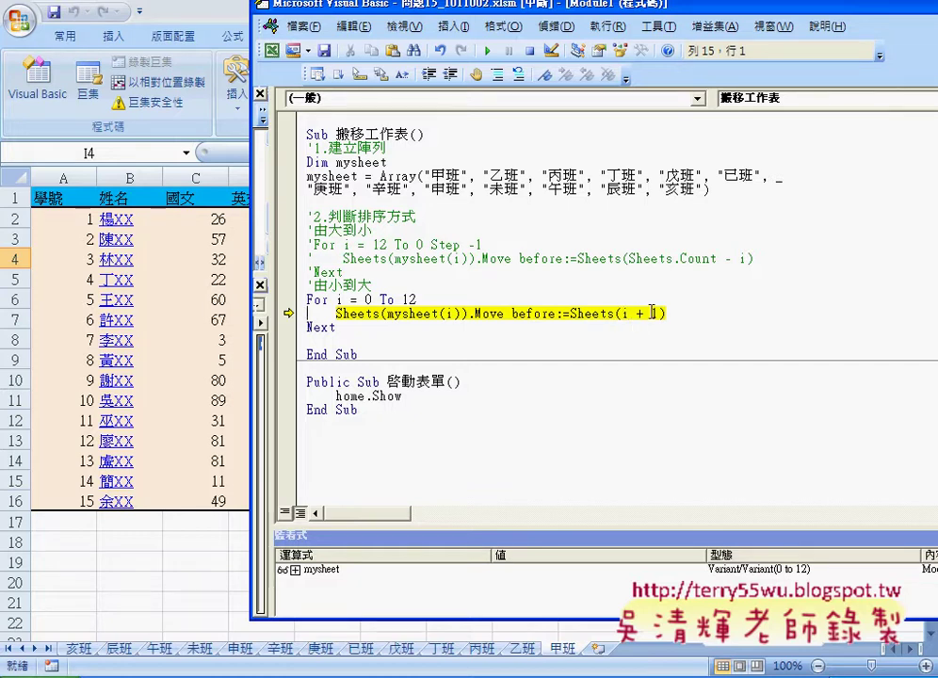
key("F8")
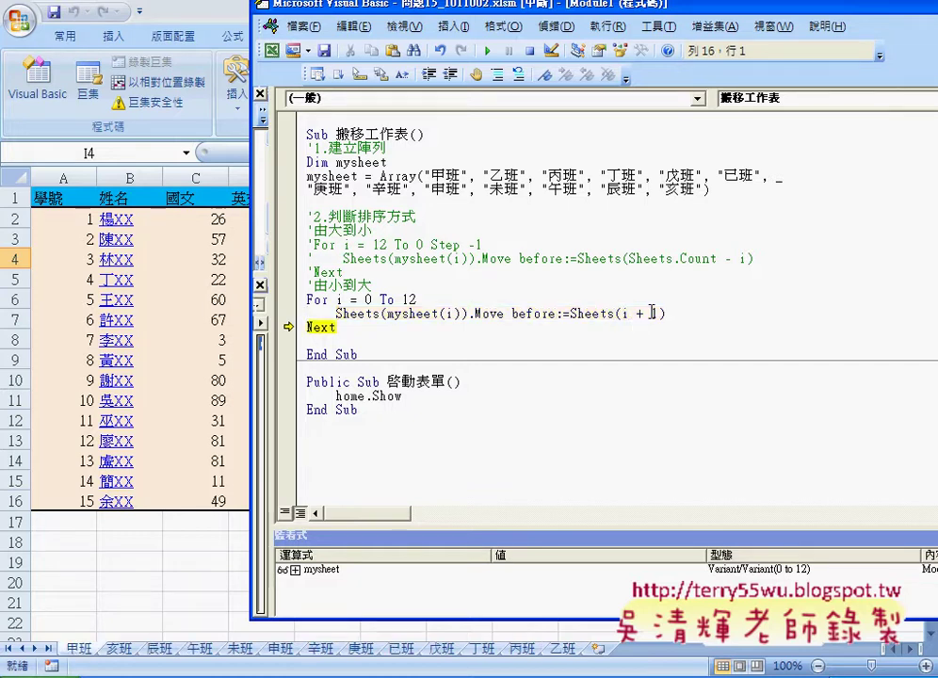
key("F8")
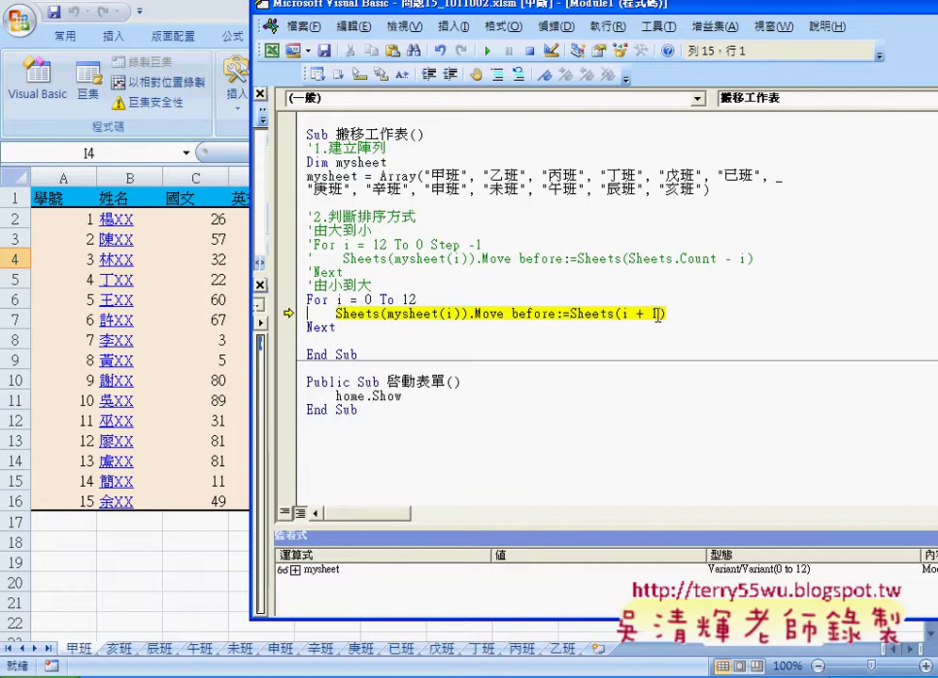
- Keep stepping the loop to put 乙班 through 申班 in ascending order
mouse_move(622, 313)
key("F8")
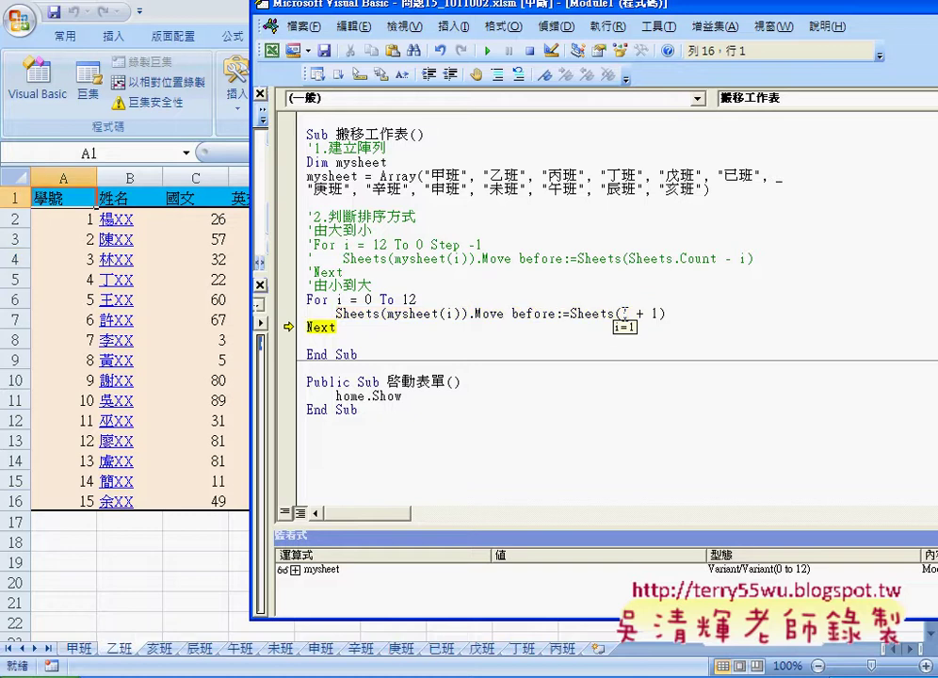
key("F8")
key("F8")
key("F8")
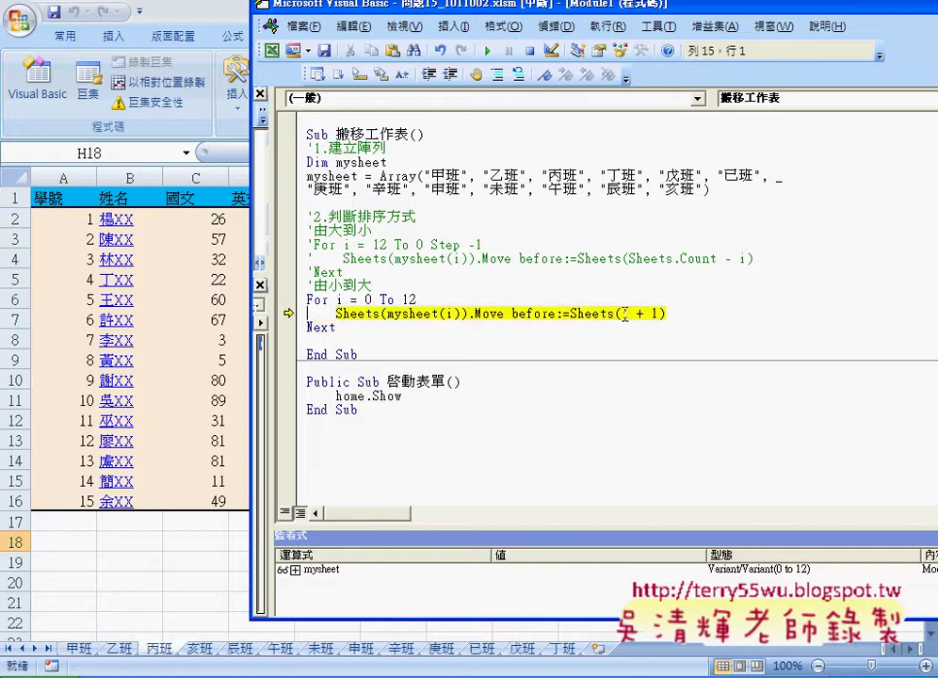
key("F8")
key("F8")
key("F8")
key("F8")
key("F8")
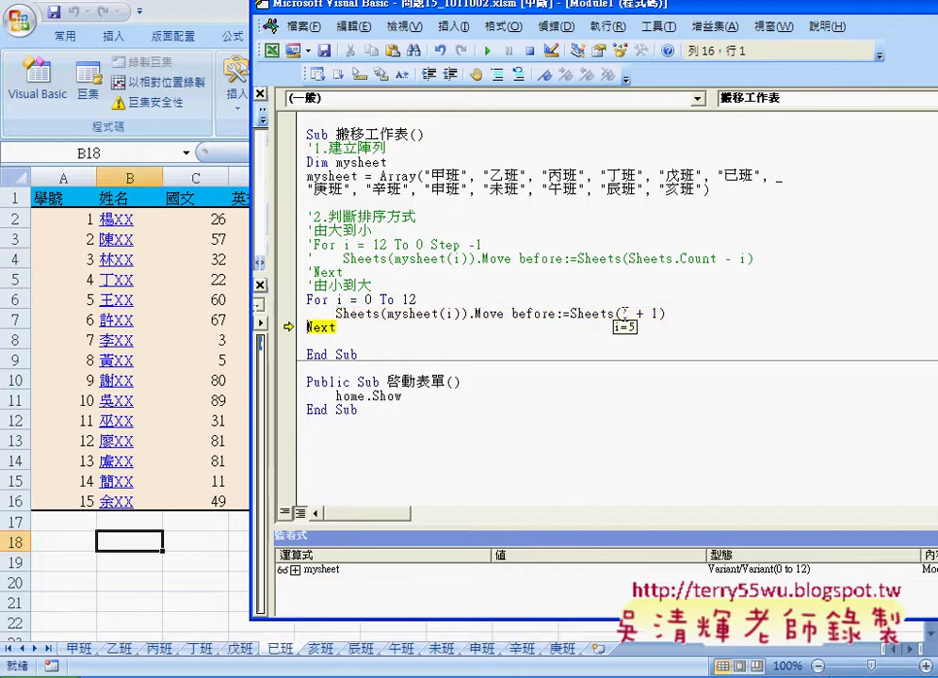
key("F8")
key("F8")
key("F8")
key("F8")
key("F8")
key("F8")
key("F8")
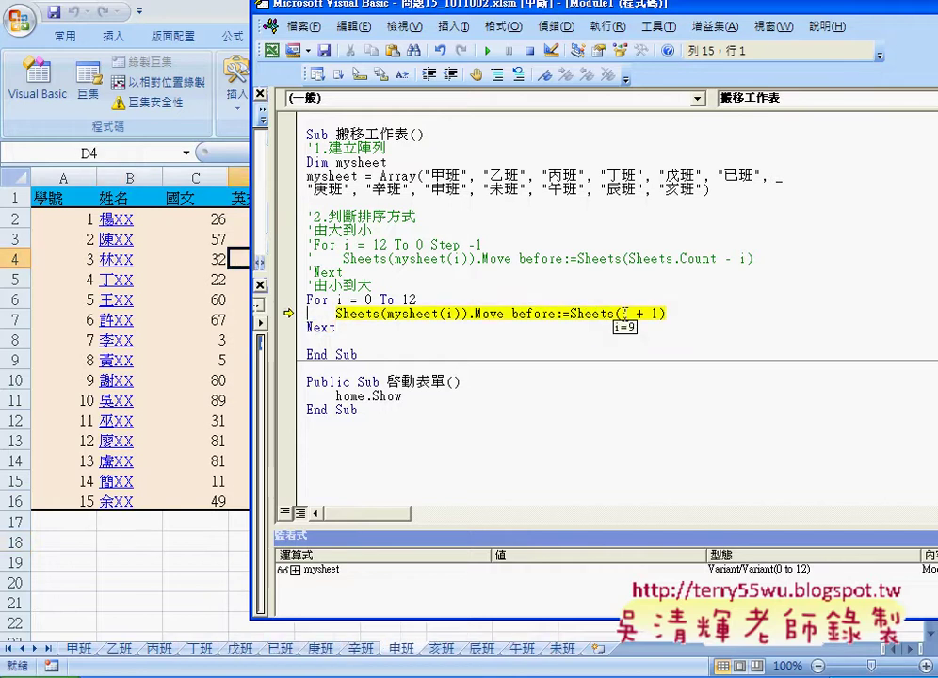
key("F8")
key("F8")
key("F8")
key("F8")
key("F8")
key("F8")
key("F8")
key("F8")
key("F8")
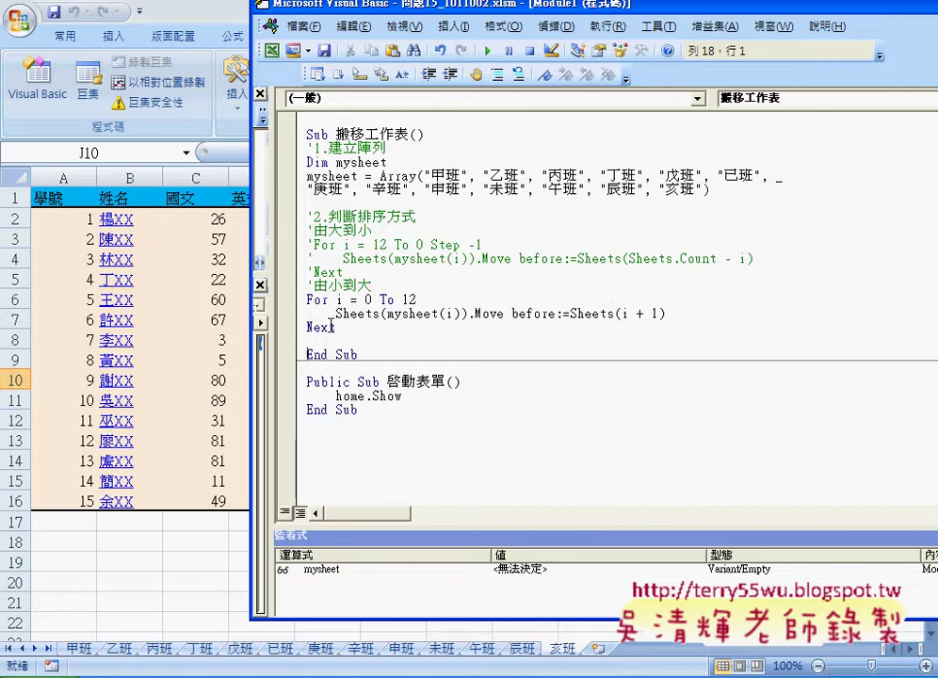
- Select and review the ascending For i = 0 To 12 … Next loop
left_click_drag(351, 328, 303, 299)
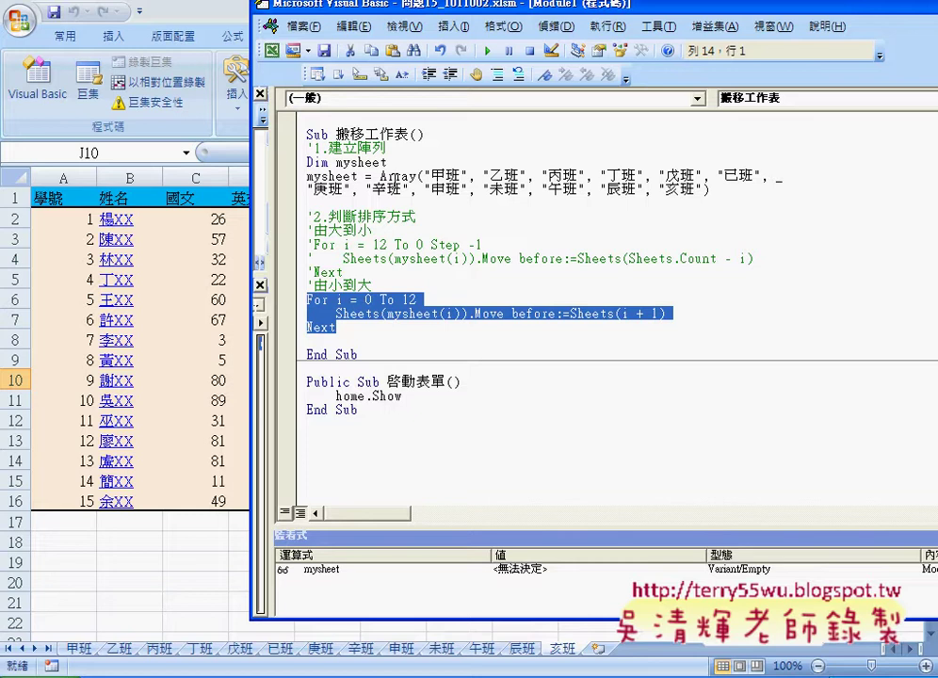
left_click(354, 337)
left_click(341, 237)
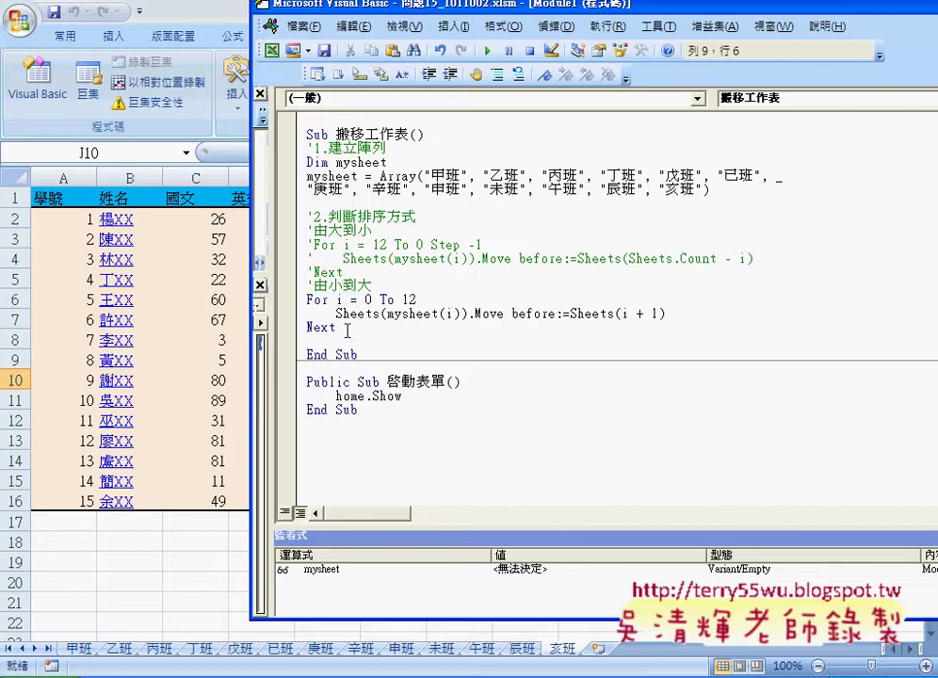
left_click_drag(339, 328, 308, 311)
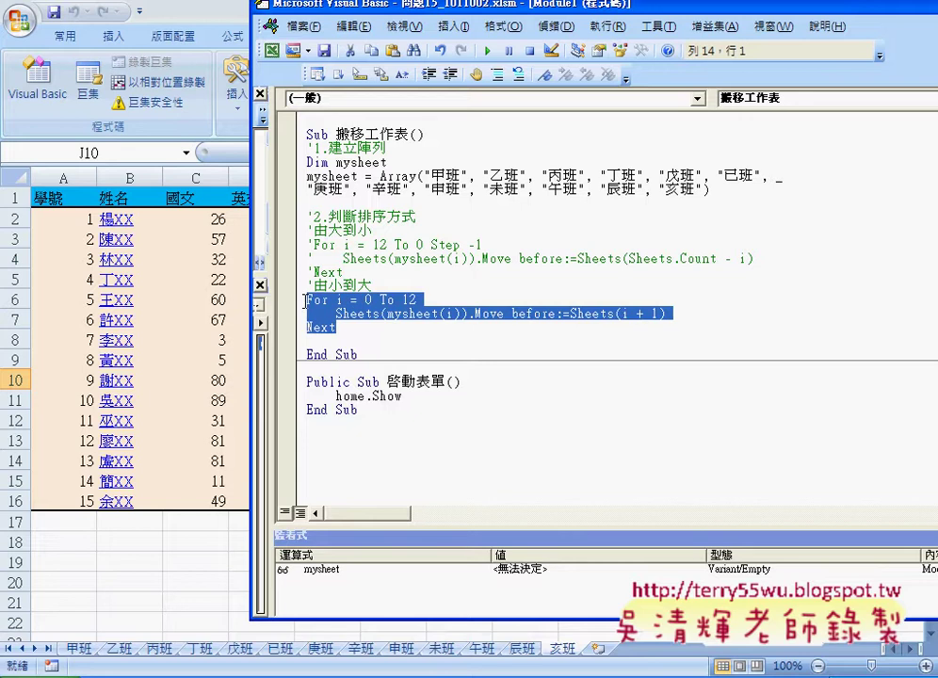
- Launch the 搬移工作表 form from 啟動表單 and choose 由大到小 as the sort order
left_click(155, 579)
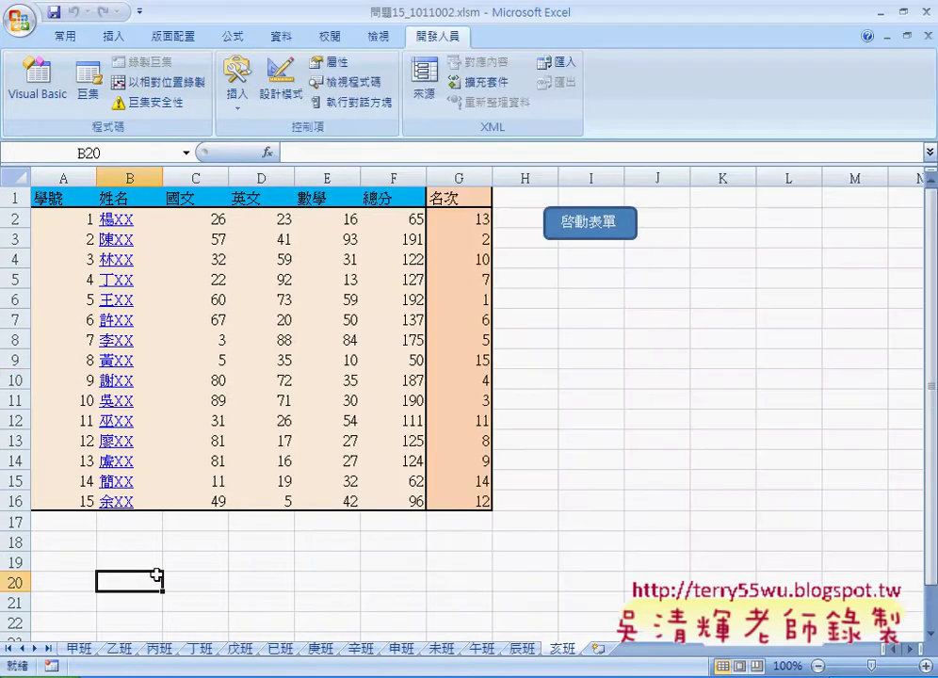
left_click(612, 224)
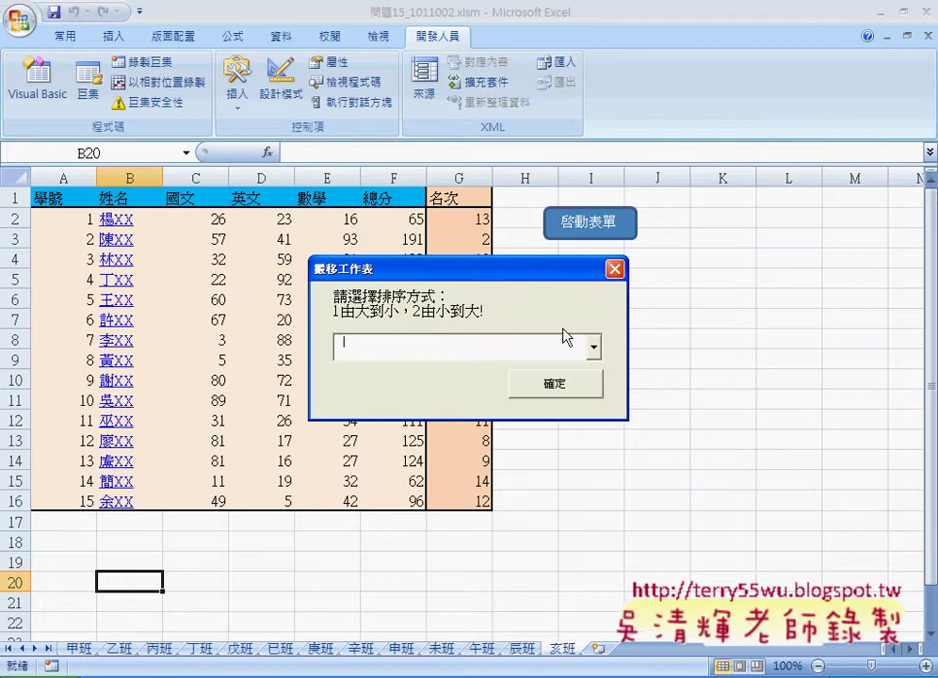
left_click(594, 348)
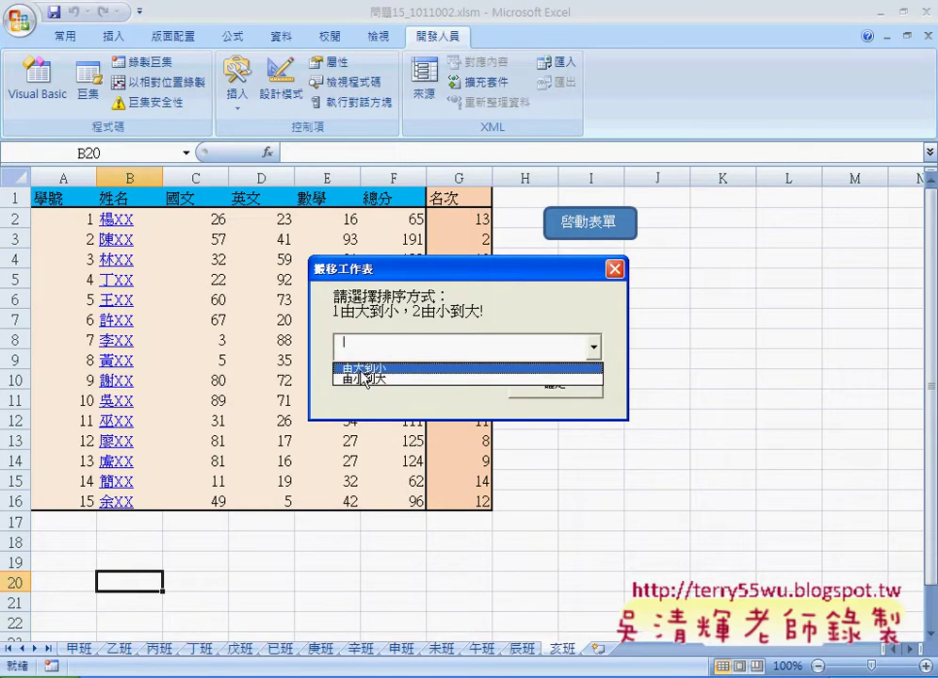
left_click(364, 370)
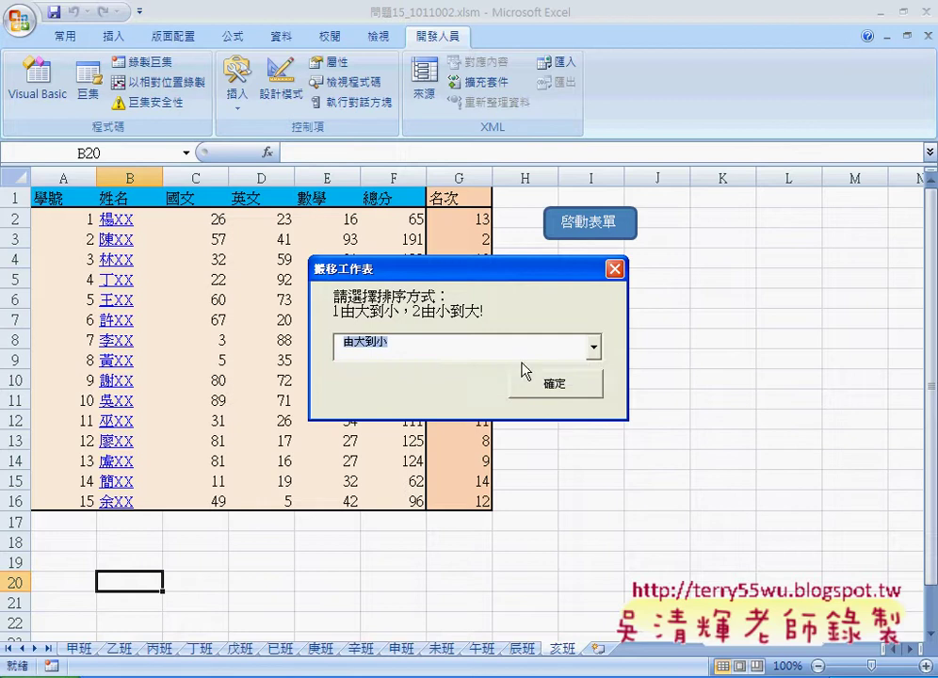
- Toggle the sort order between 由小到大 and 由大到小, ending on 由小到大
left_click(593, 346)
left_click(579, 379)
left_click(586, 350)
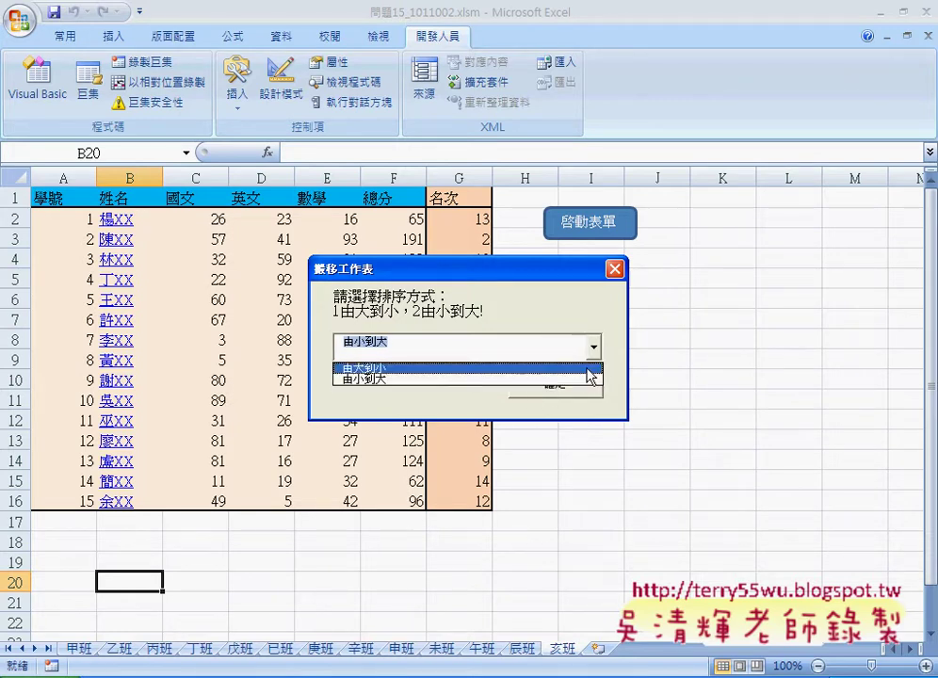
left_click(588, 368)
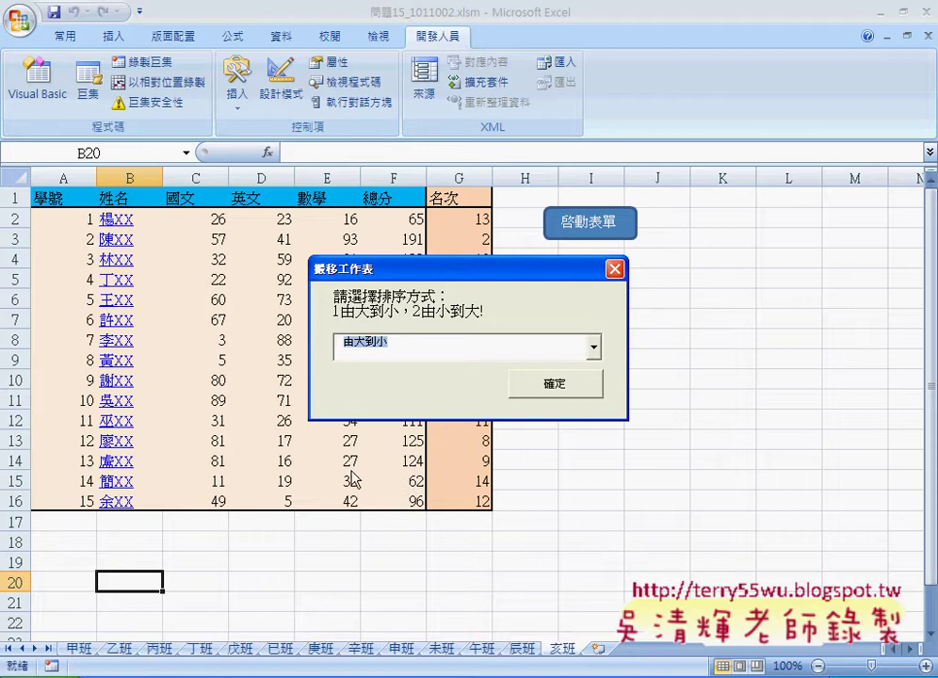
left_click(594, 347)
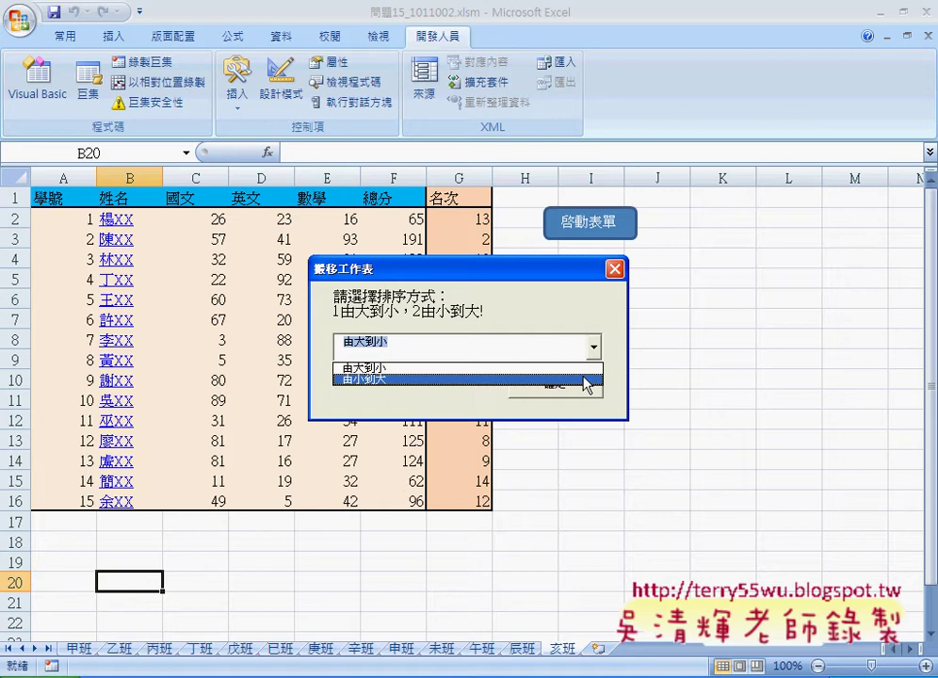
left_click(587, 378)
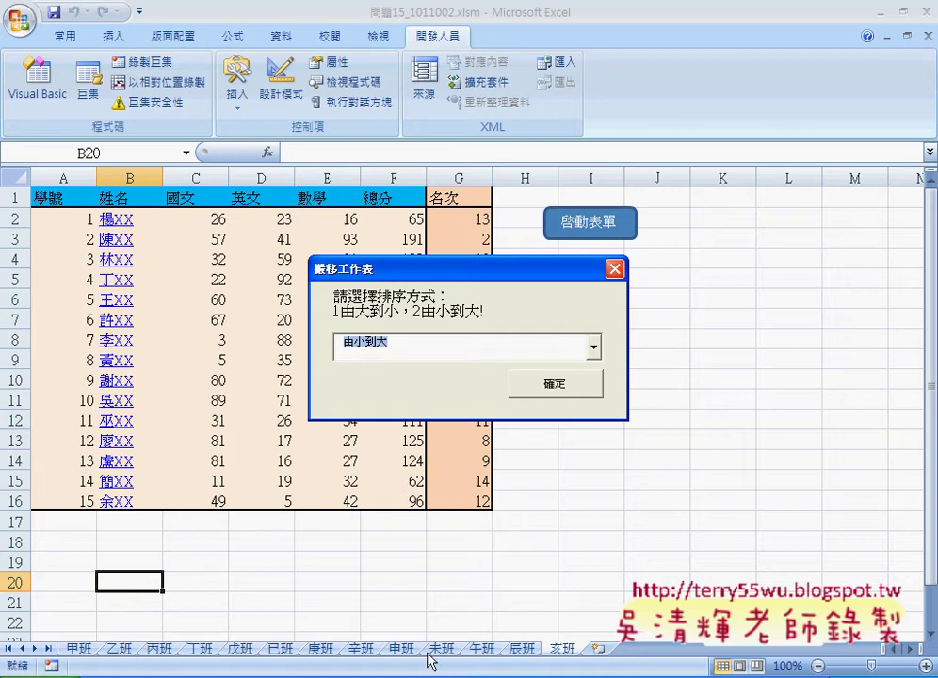
- Change the form's sort order combo box to 由大到小
left_click(594, 347)
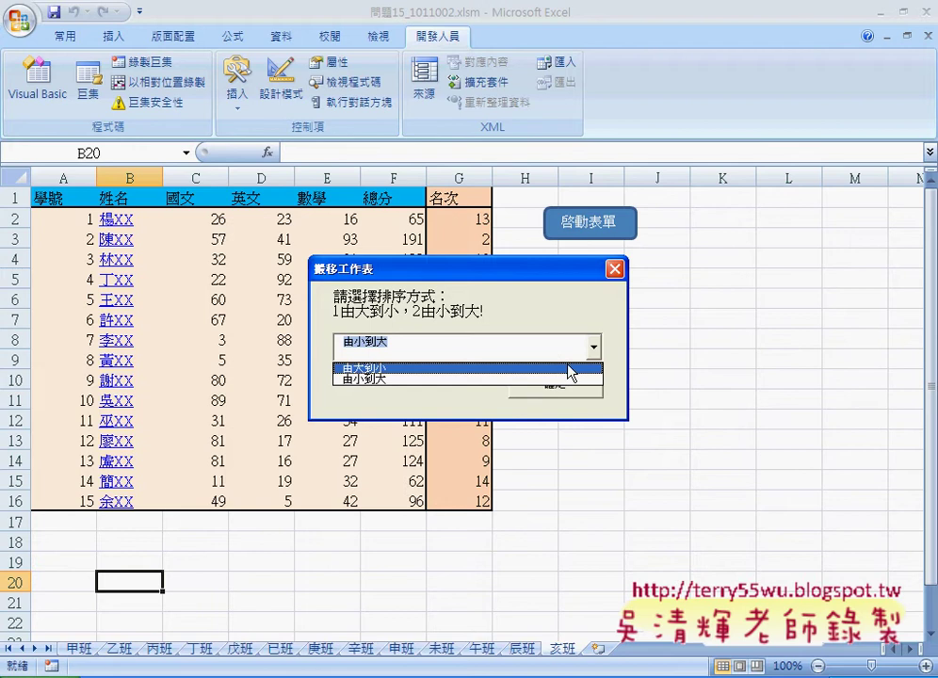
left_click(568, 367)
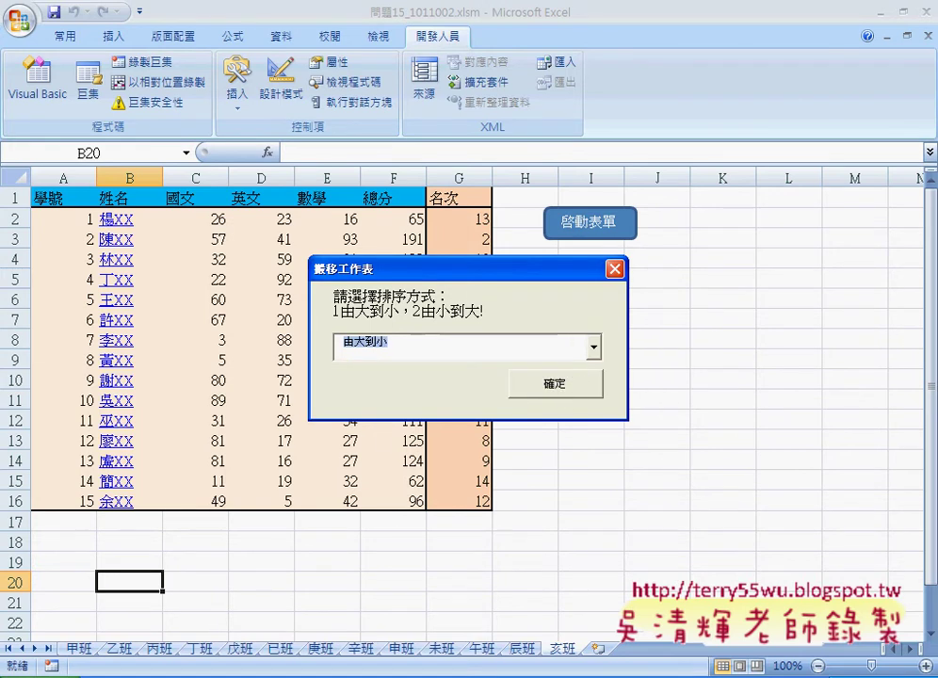
key("alt+F11")
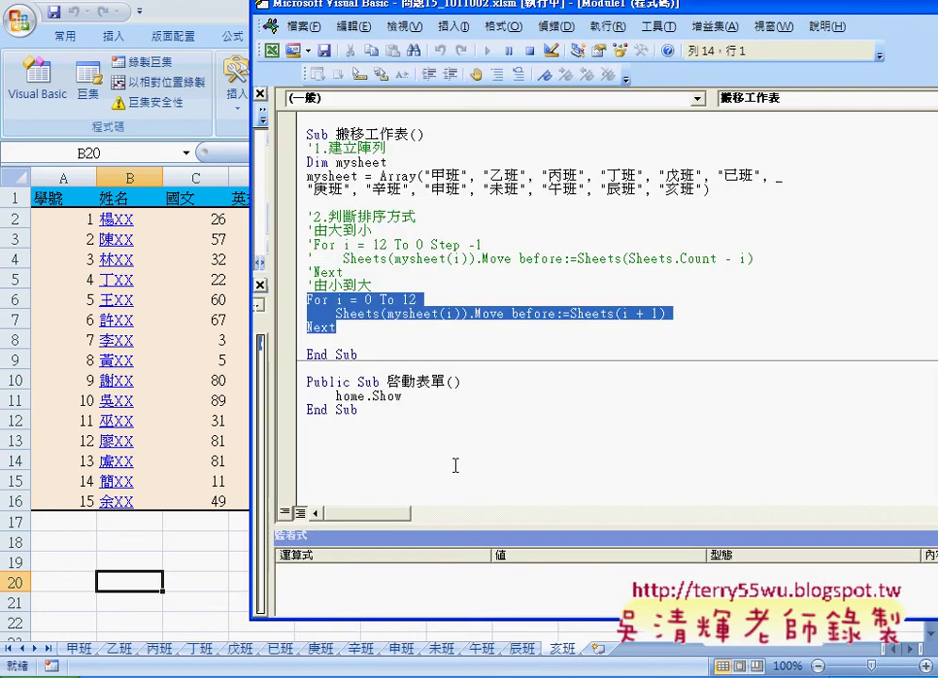
left_click(381, 329)
left_click(302, 313, "shift")
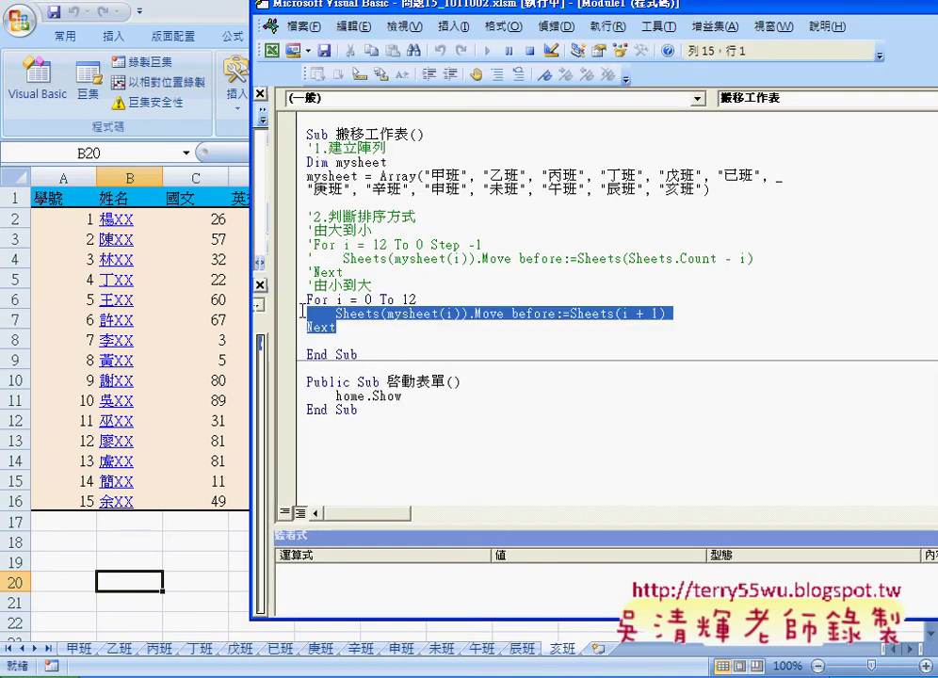
left_click(297, 302, "shift")
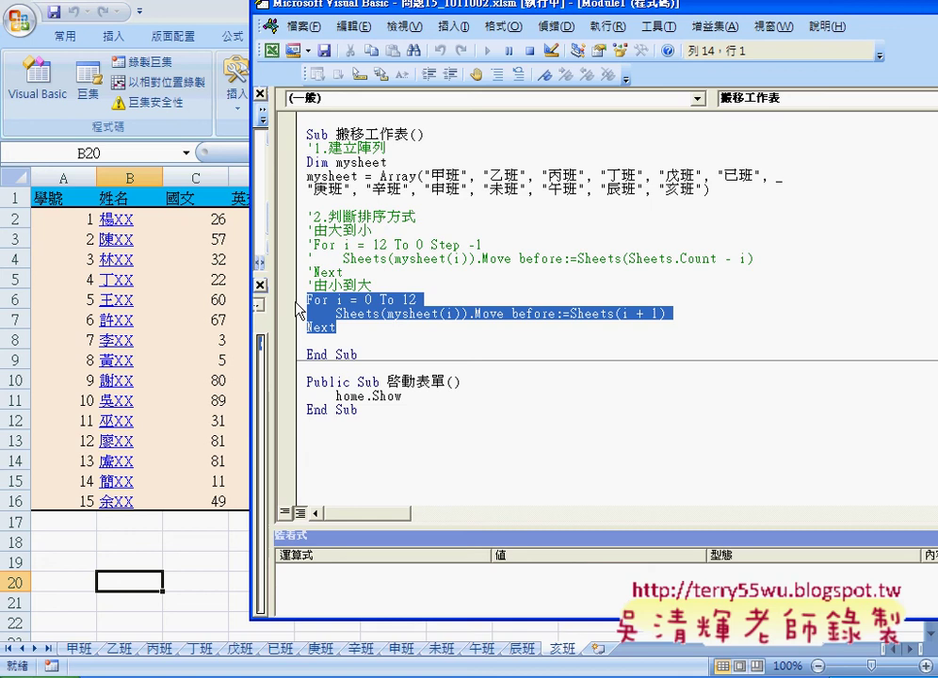